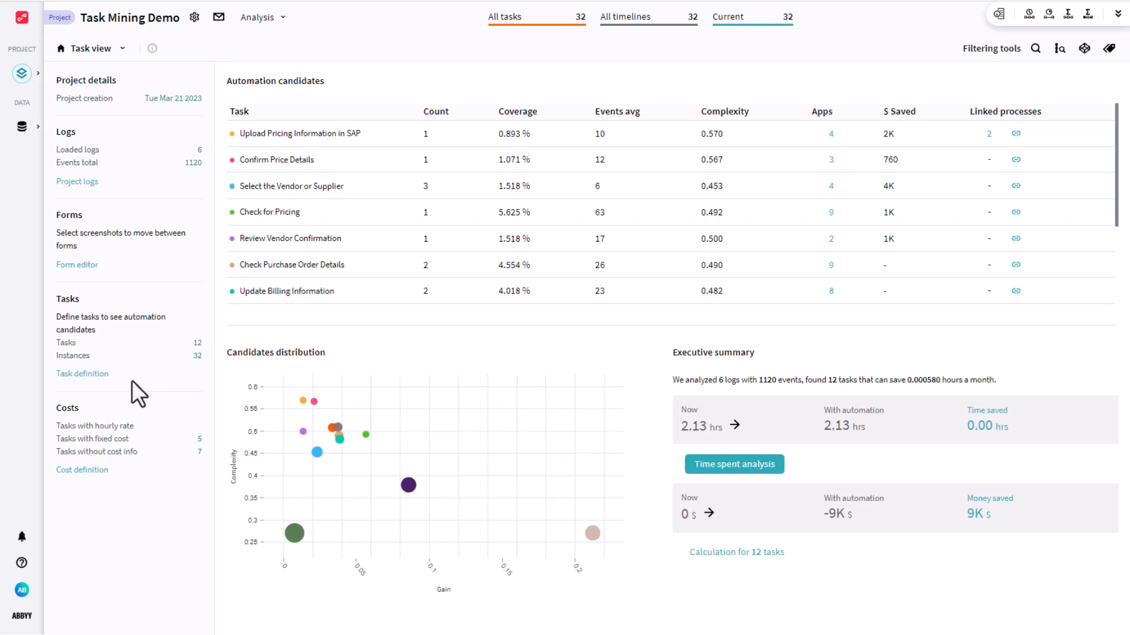
# Open the task definition editor and create a new task that starts with the Unknown form 1 event at 14:36:41
pyautogui.click(102, 374)
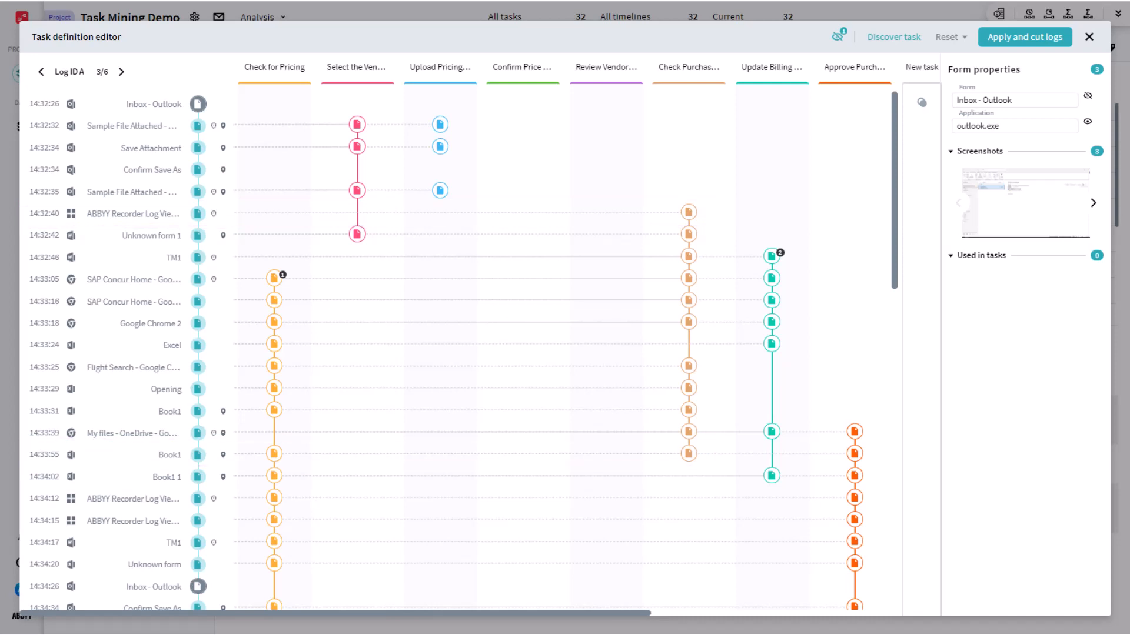
pyautogui.scroll(-20, 861, 154)
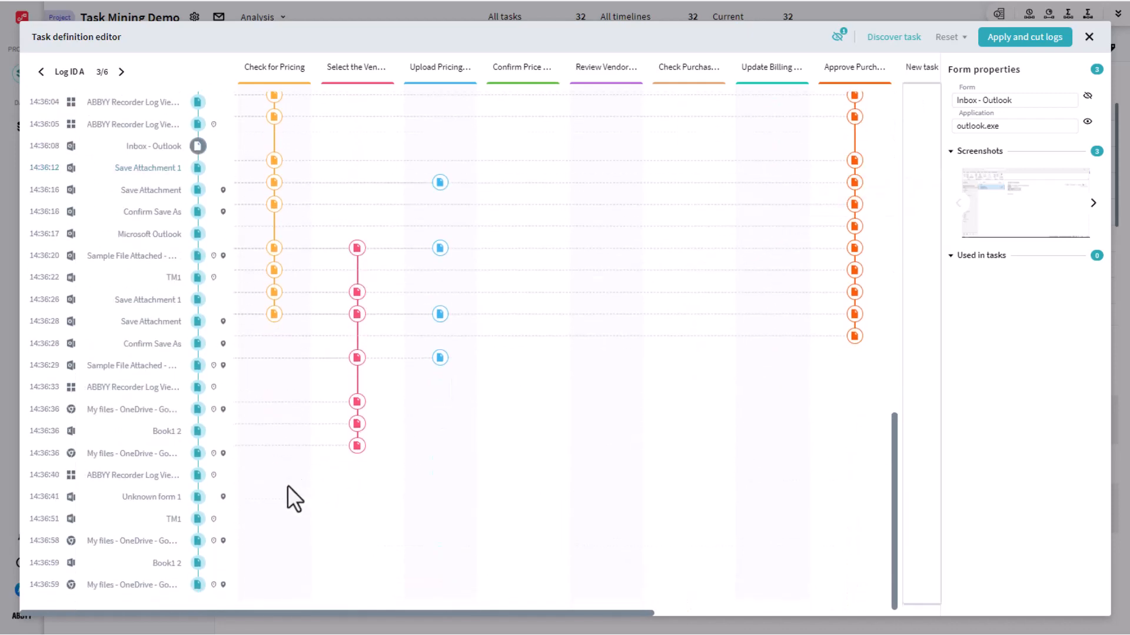
pyautogui.moveTo(198, 497); pyautogui.dragTo(928, 508)
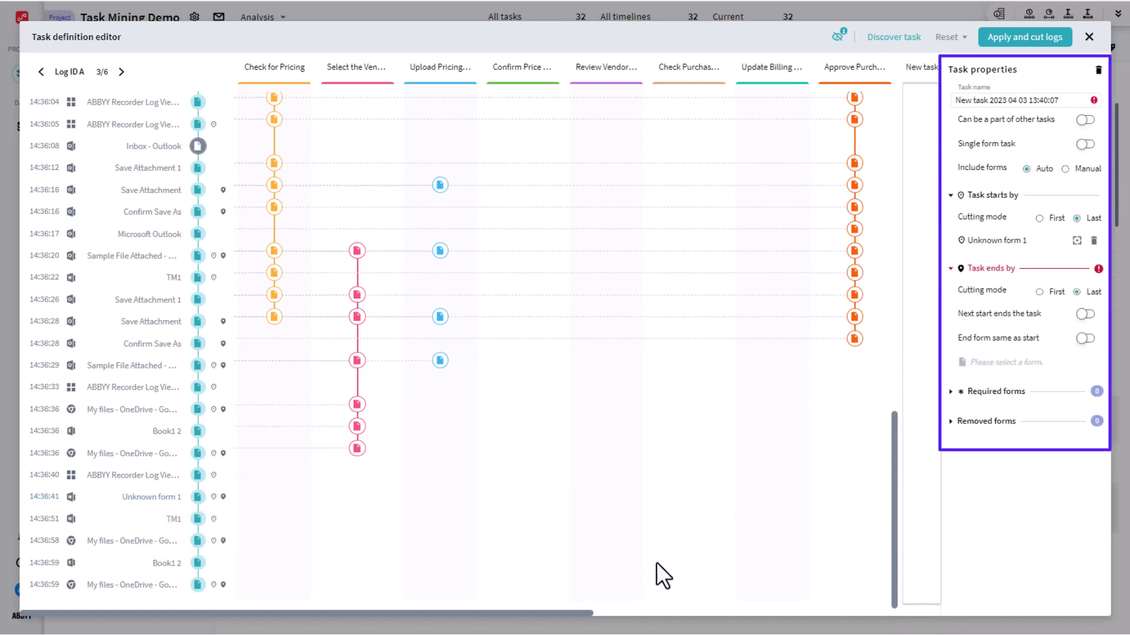
# Add the Book1 2 event at 14:36:59 to the new task and mark it as the task's end
pyautogui.moveTo(585, 614); pyautogui.dragTo(798, 612)
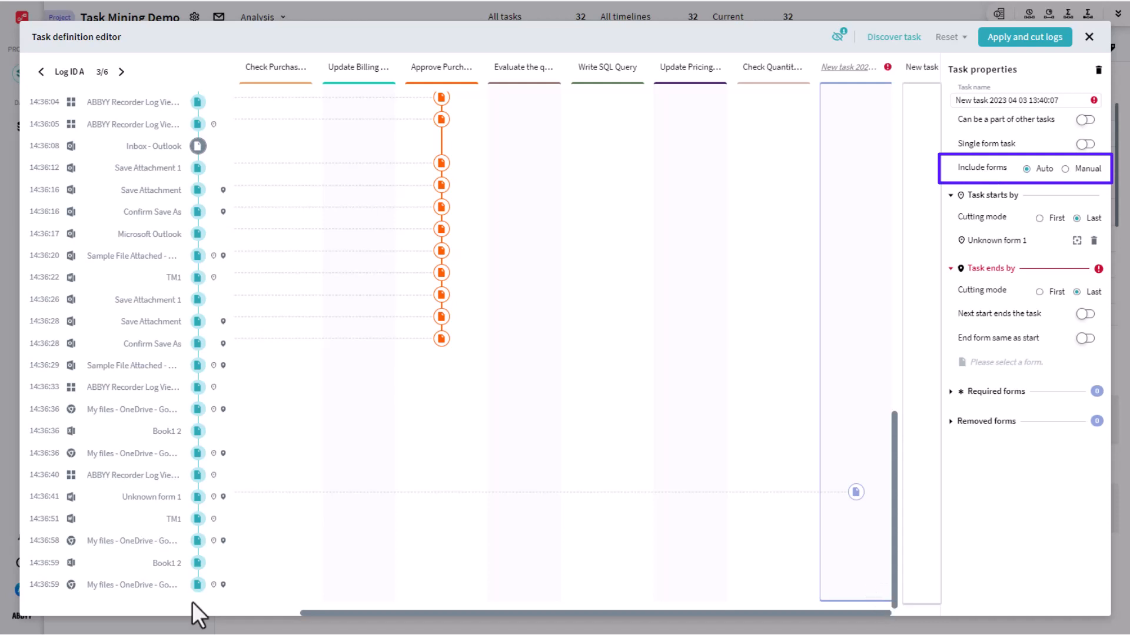
pyautogui.moveTo(197, 564); pyautogui.dragTo(857, 566)
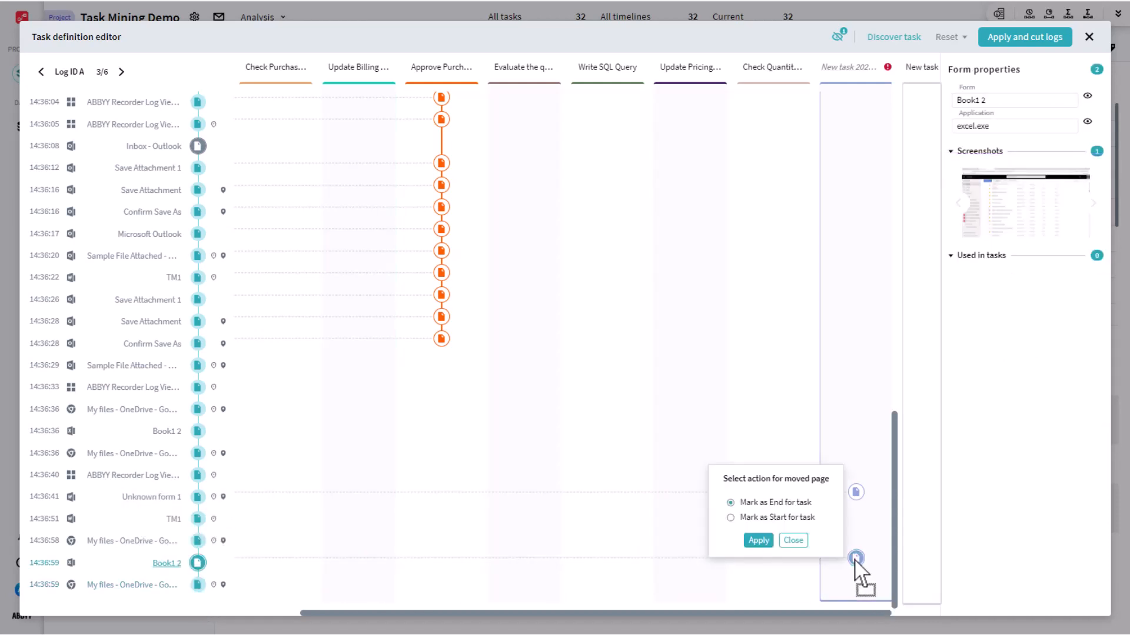
pyautogui.click(758, 541)
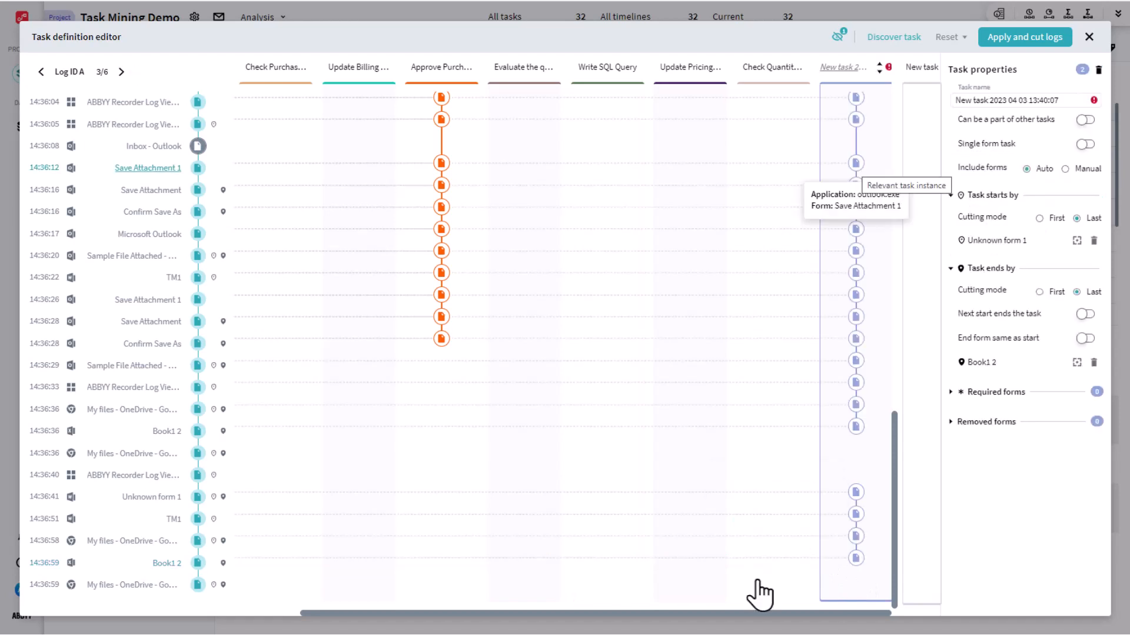
# Examine the properties and available actions of the Save Attachment 1 form at 14:36:12 in the new task
pyautogui.click(856, 164)
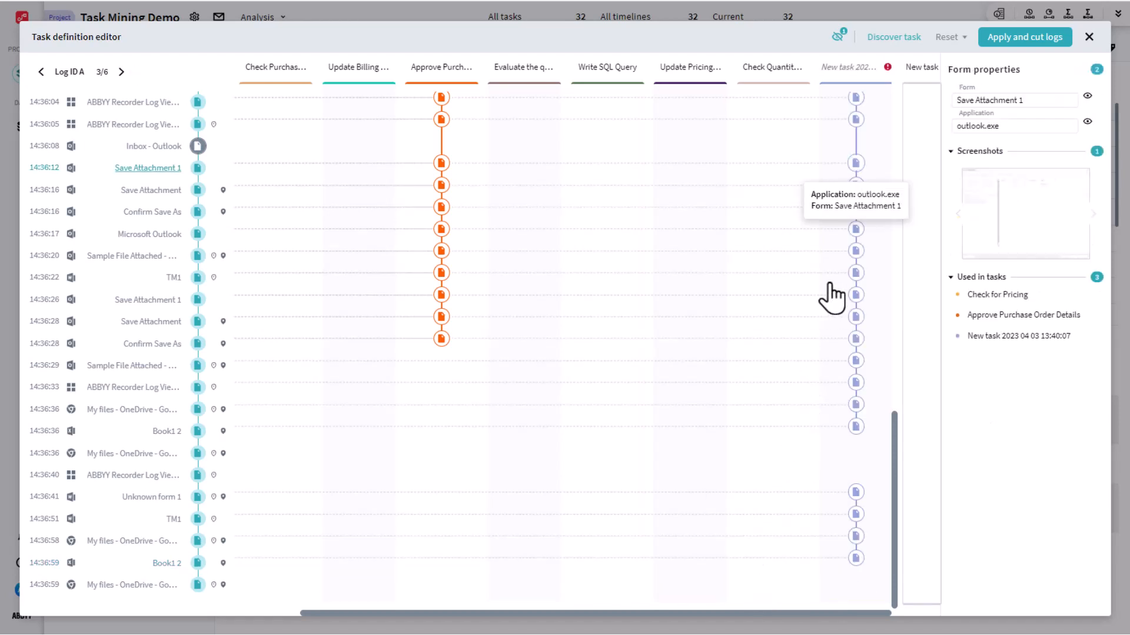
pyautogui.rightClick(855, 164)
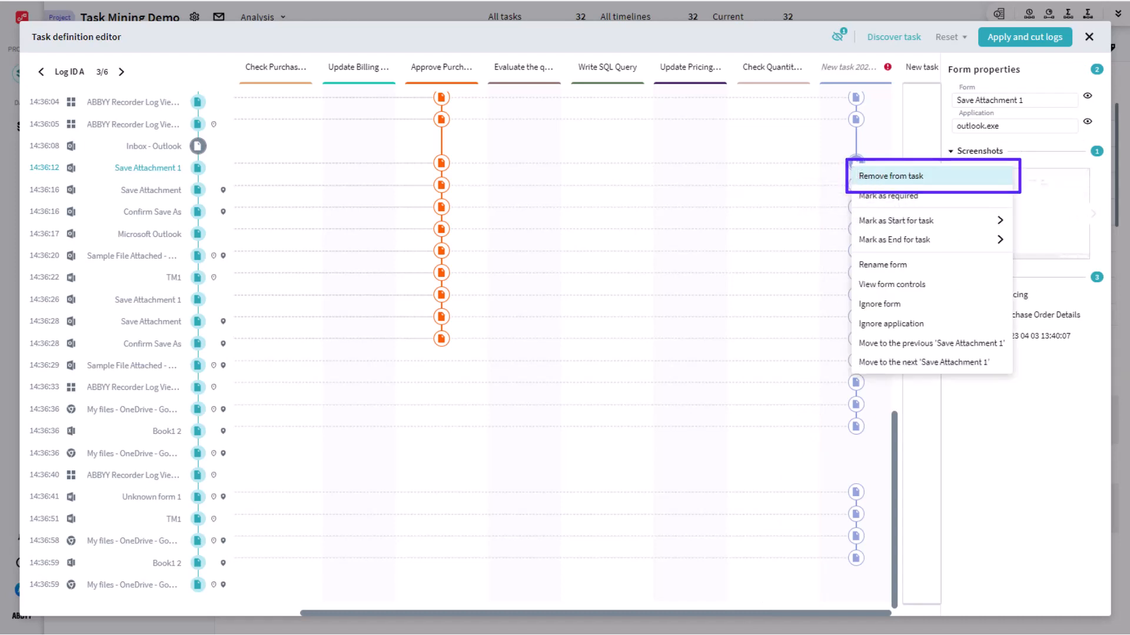
pyautogui.click(880, 582)
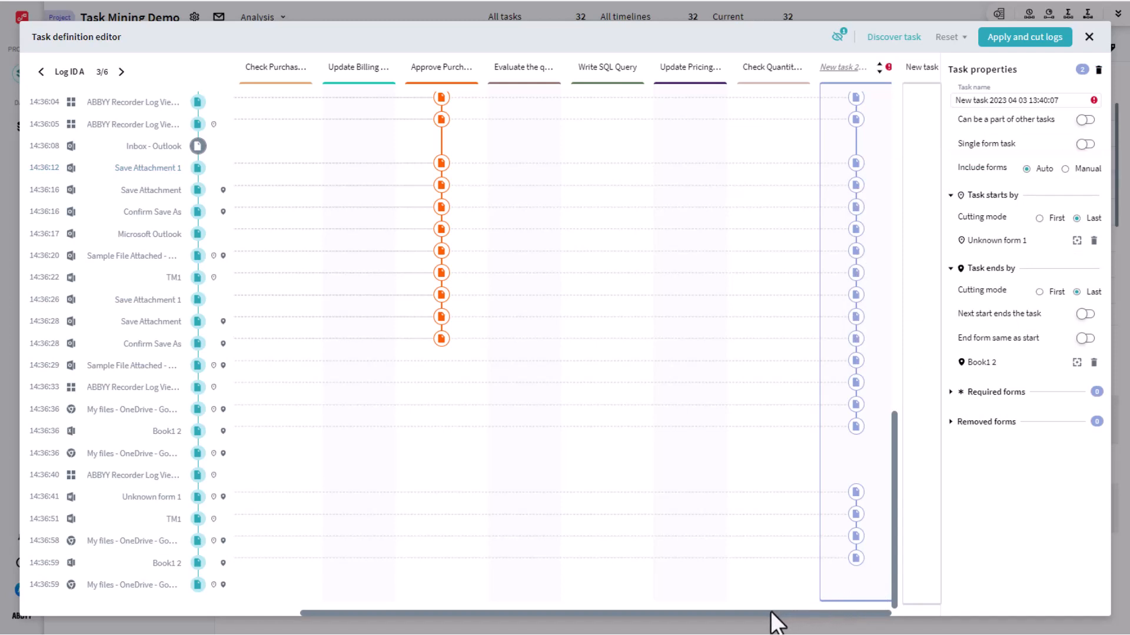
# Mark Unknown form 1 as required in the Check Purchase Order Details task and display its required and removed forms
pyautogui.moveTo(698, 614); pyautogui.dragTo(422, 615)
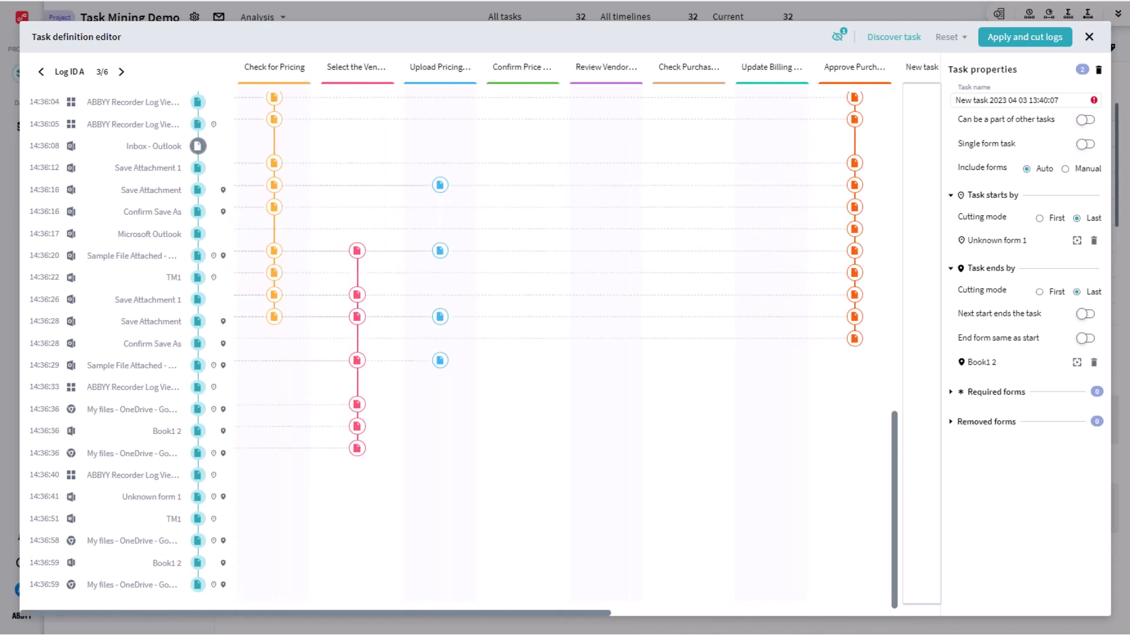
pyautogui.scroll(10, 921, 102)
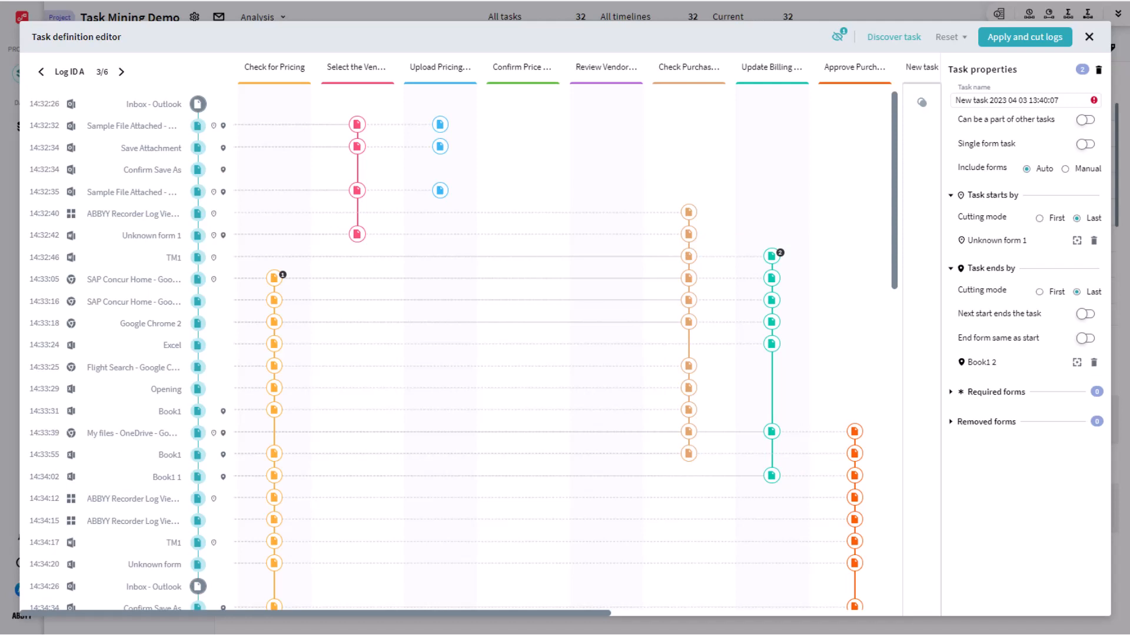
pyautogui.rightClick(689, 236)
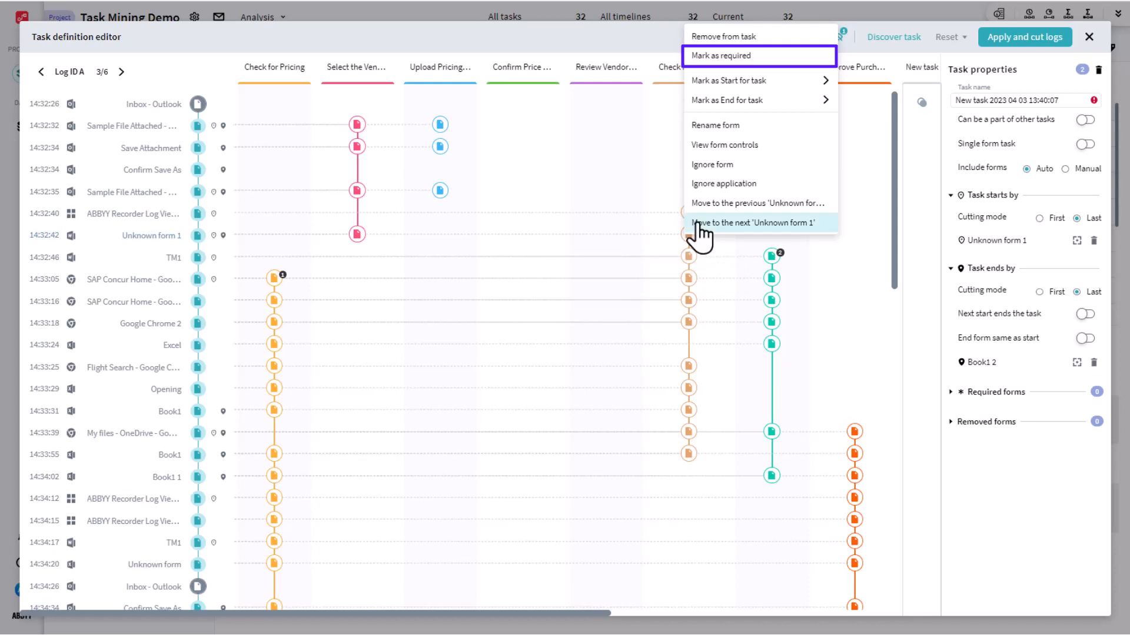
pyautogui.click(715, 59)
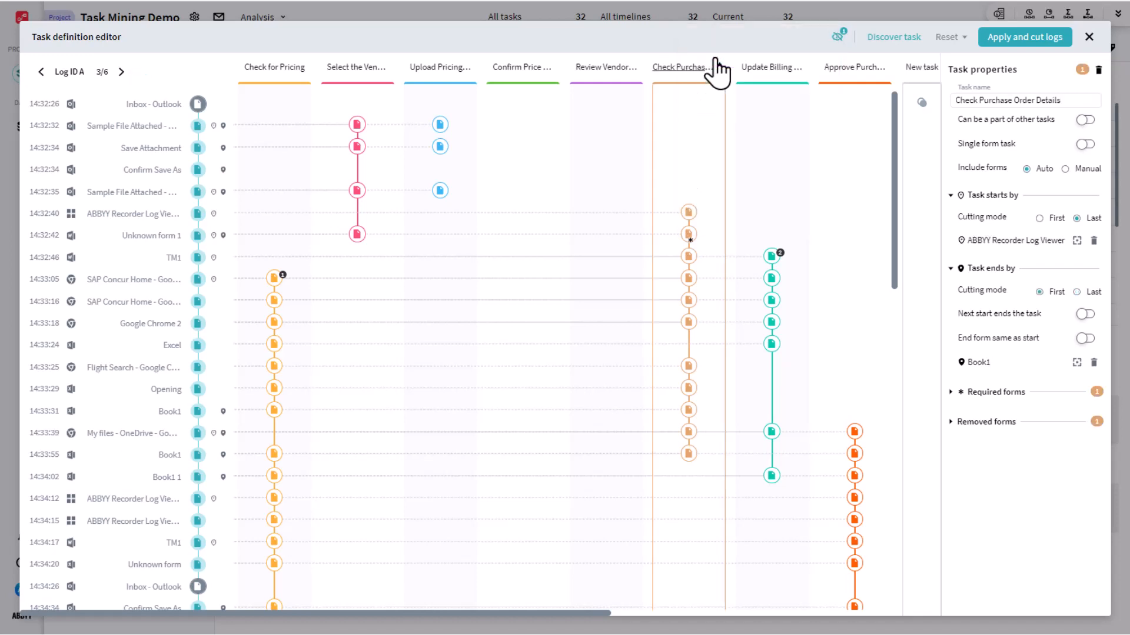
pyautogui.click(951, 392)
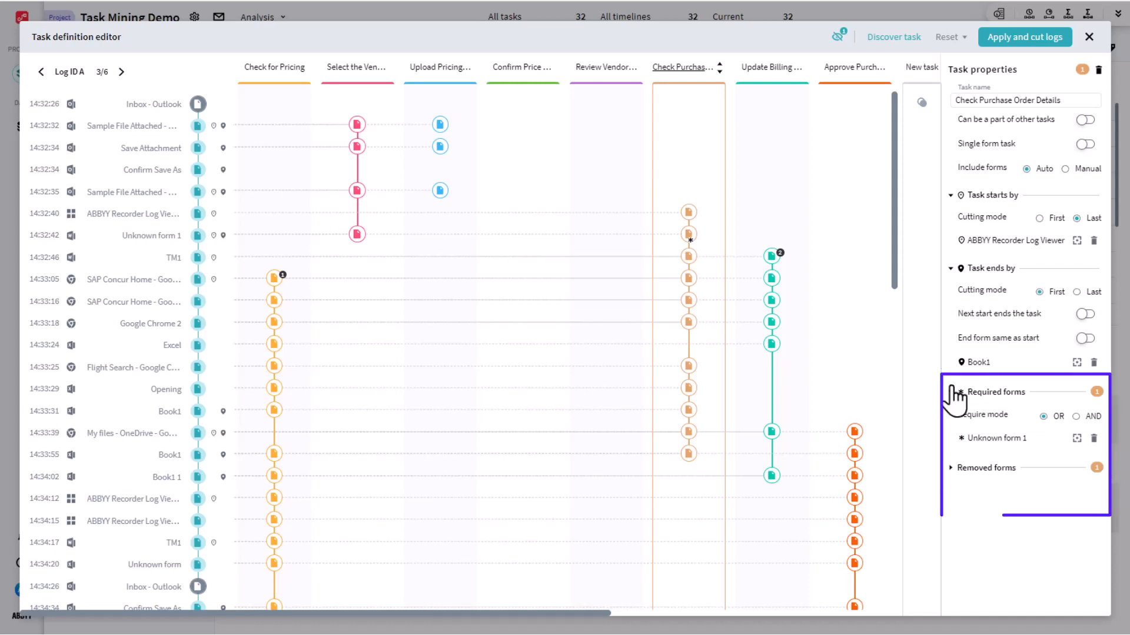
pyautogui.click(951, 469)
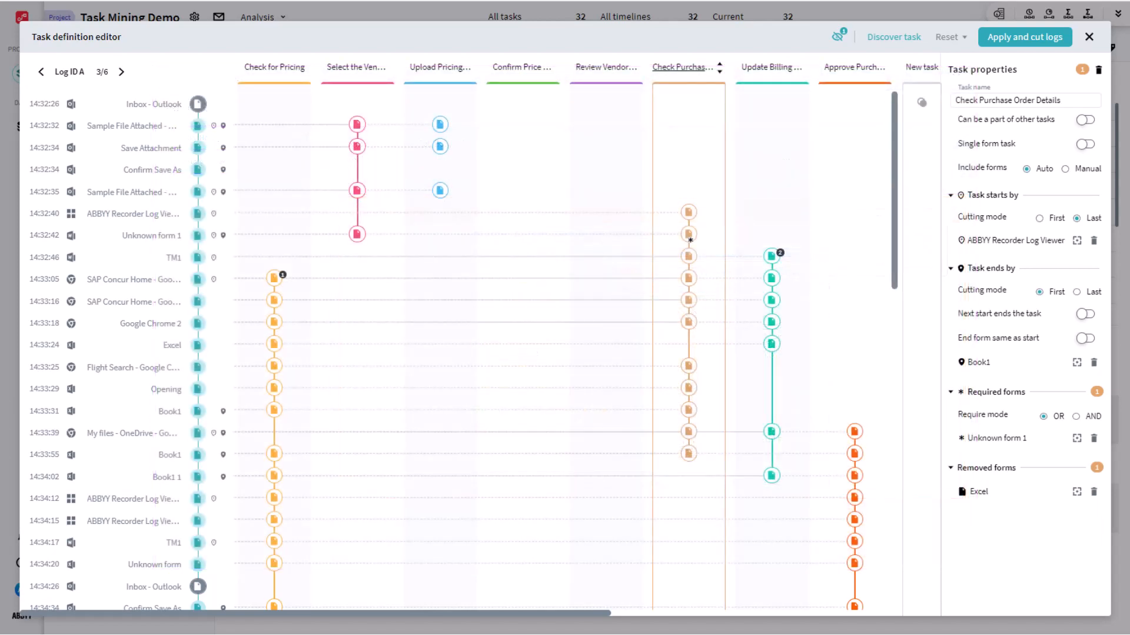
# In the form controls of TM1, select TM1 - Word and the last TM1 control as start of the Update Billing Information task and save
pyautogui.rightClick(772, 257)
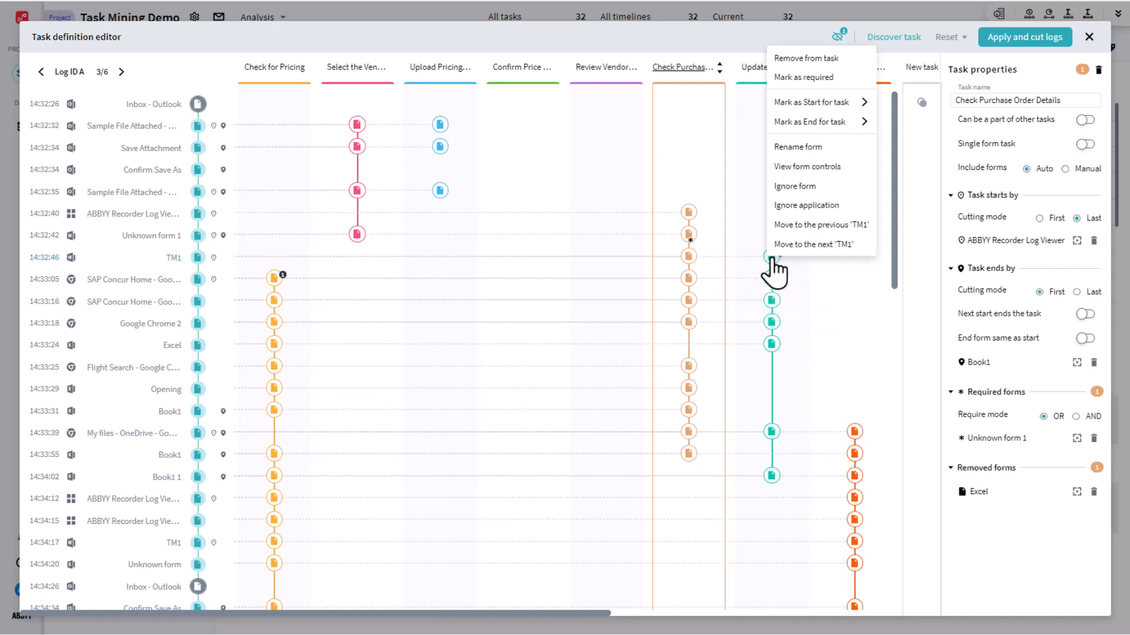
pyautogui.click(807, 167)
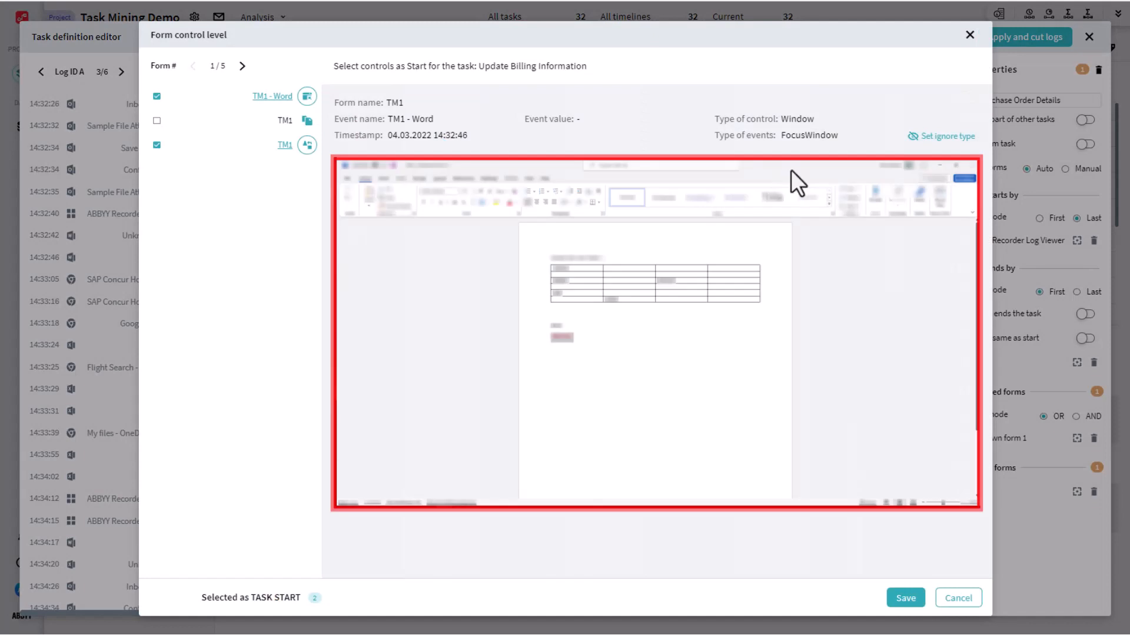
pyautogui.click(157, 147)
pyautogui.click(157, 97)
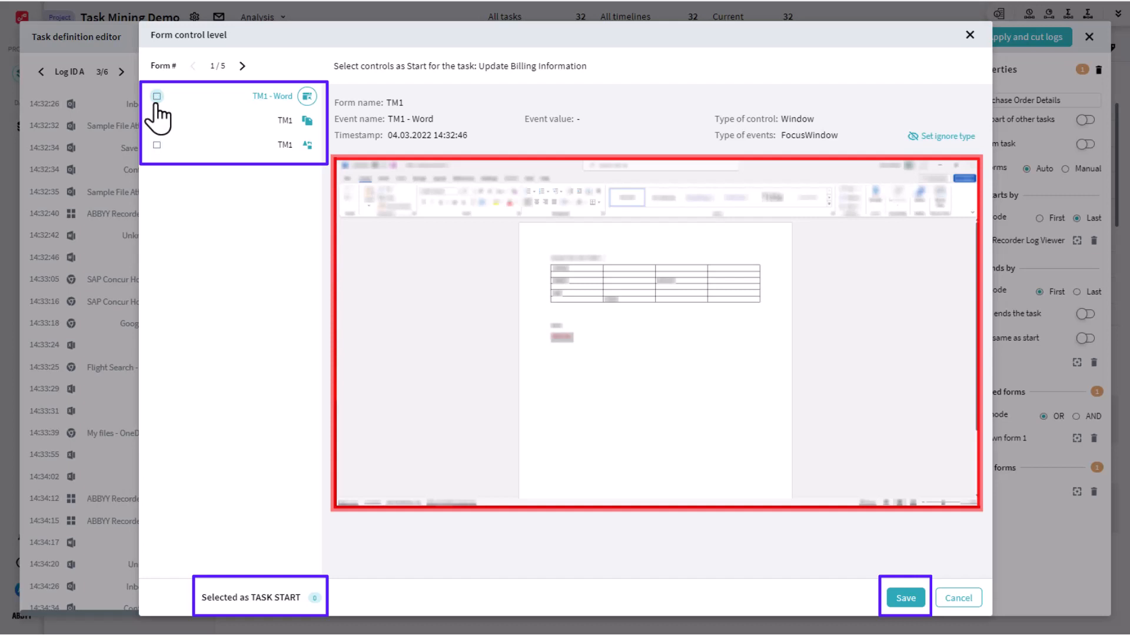
pyautogui.click(157, 97)
pyautogui.click(157, 146)
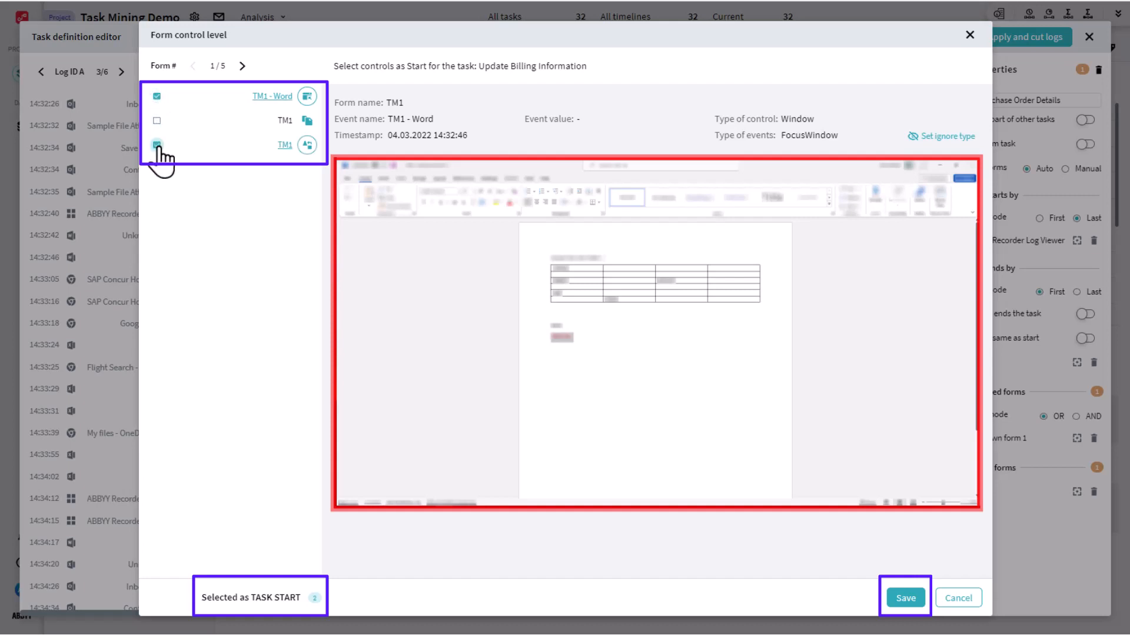
pyautogui.click(907, 597)
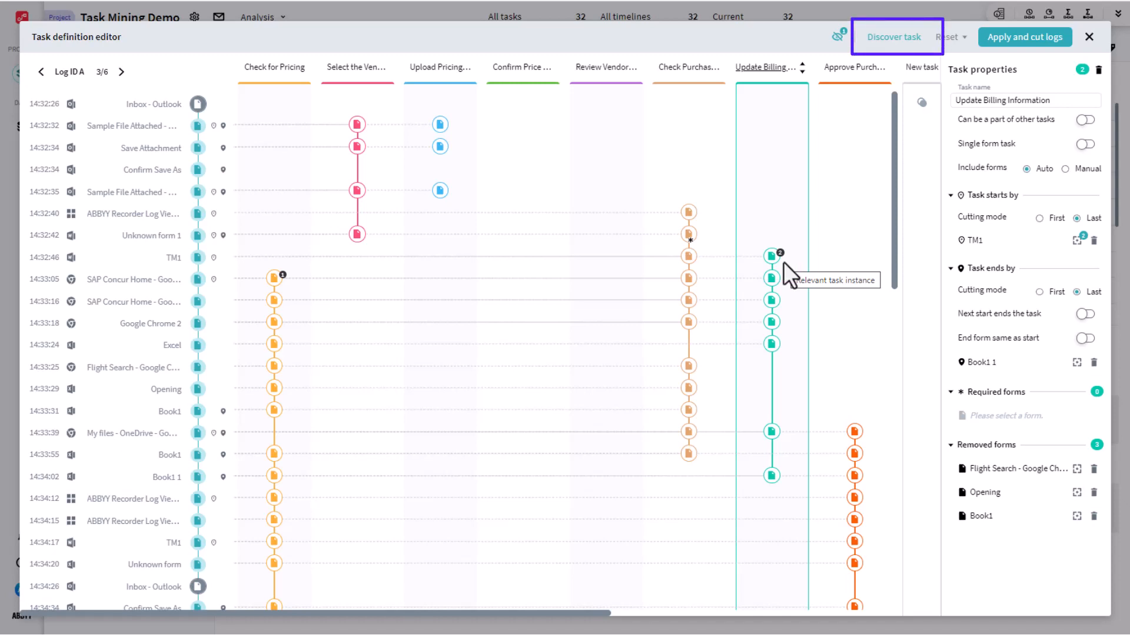
# Start discovering a single task and name it "Saving attachments"
pyautogui.click(876, 39)
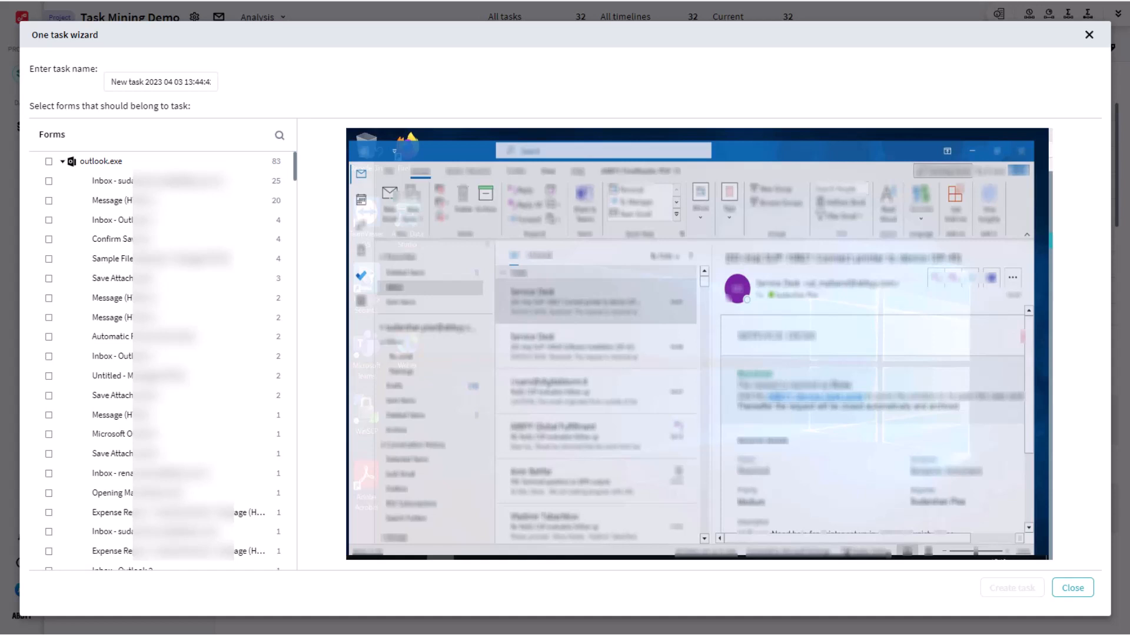
pyautogui.click(216, 84)
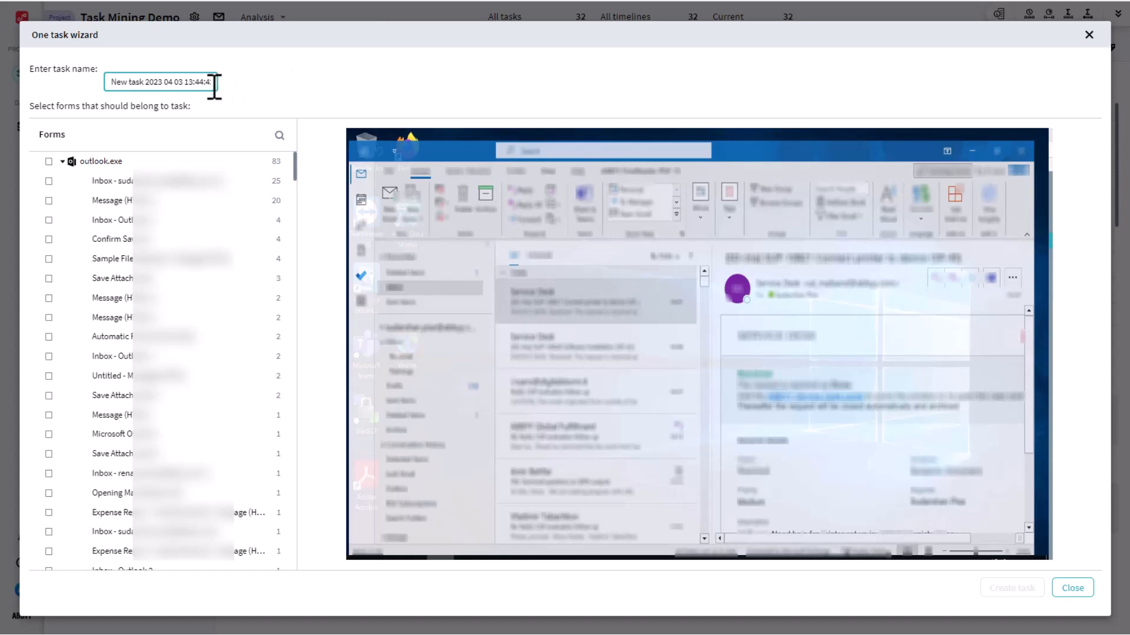
pyautogui.hotkey('ctrl', 'a')
pyautogui.hotkey('ctrl', 'v')
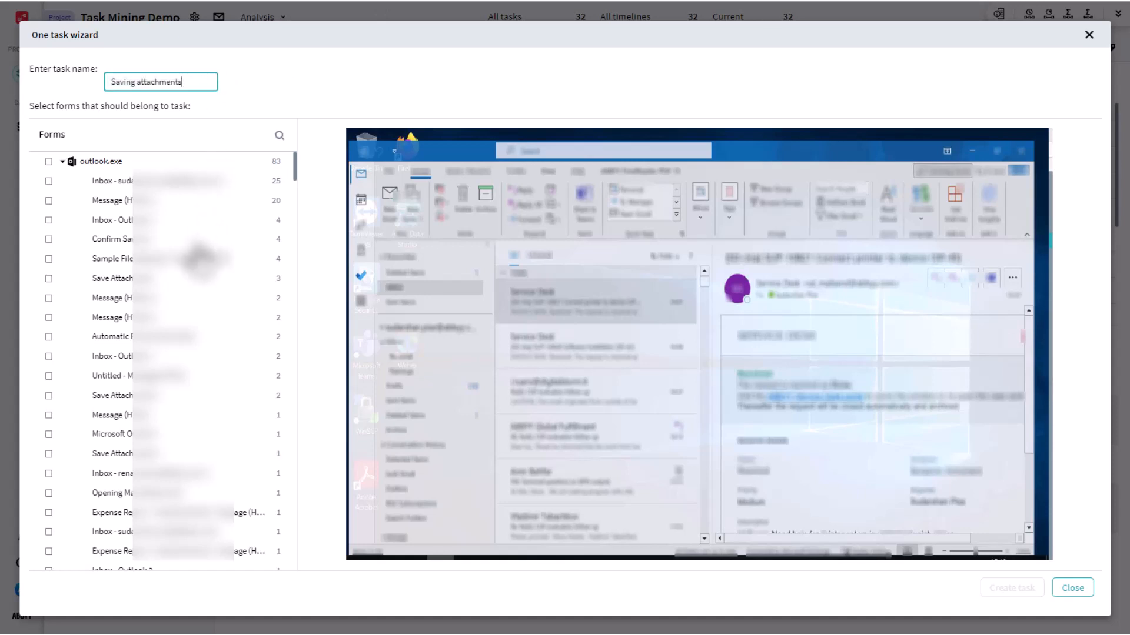
# Create the discovered task from the outlook.exe forms Save Attachment (3 events) and Confirm Save As
pyautogui.click(49, 280)
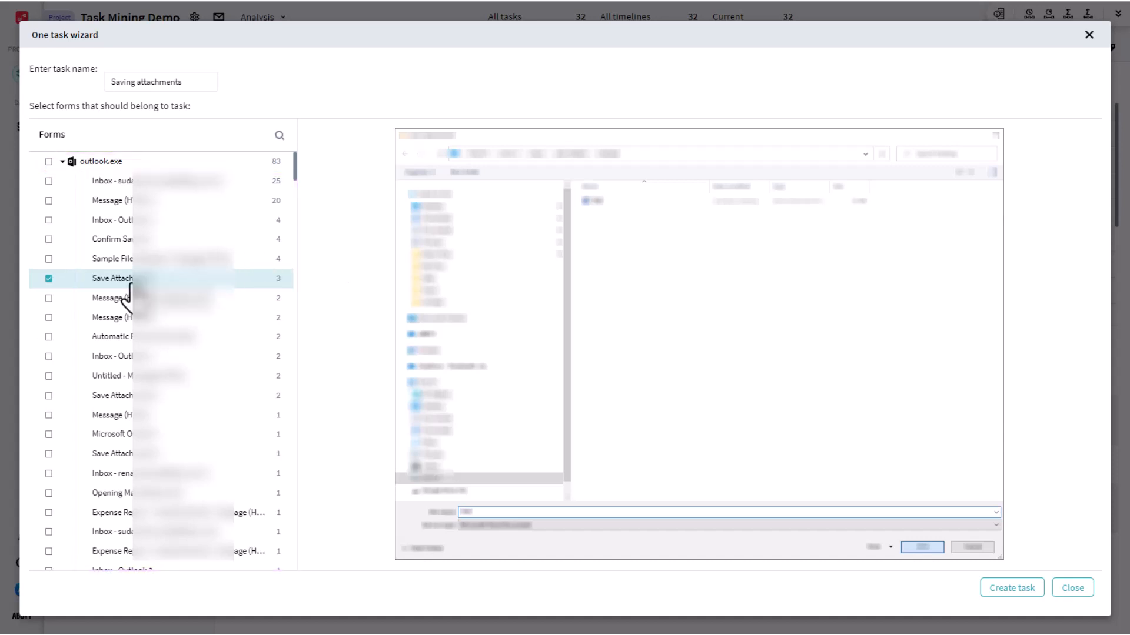
pyautogui.click(49, 239)
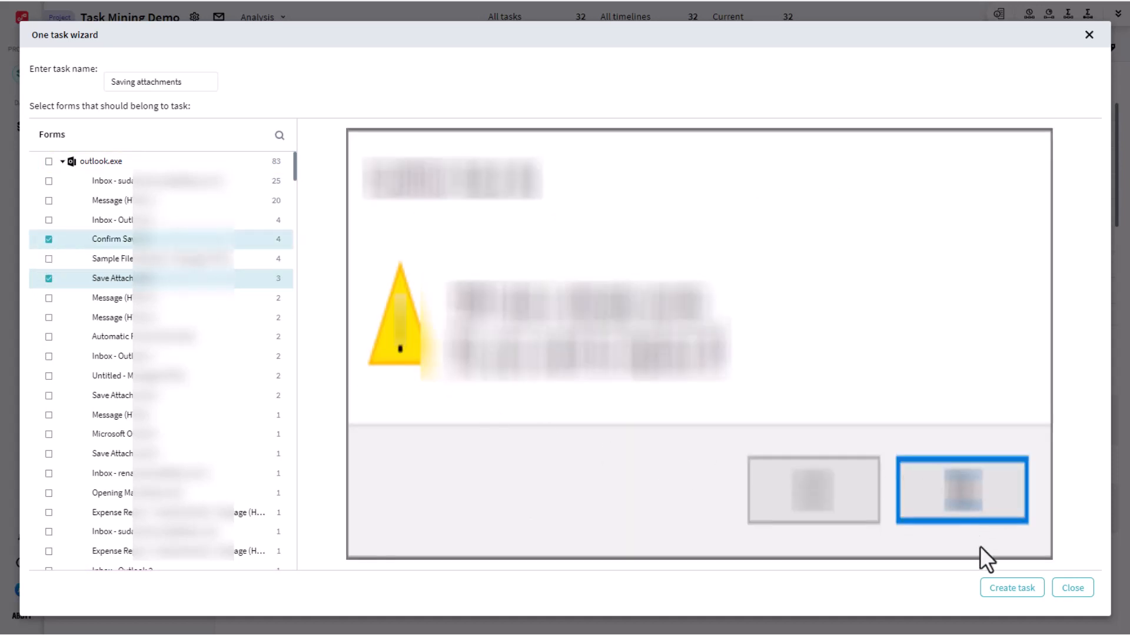
pyautogui.click(996, 588)
pyautogui.click(1023, 603)
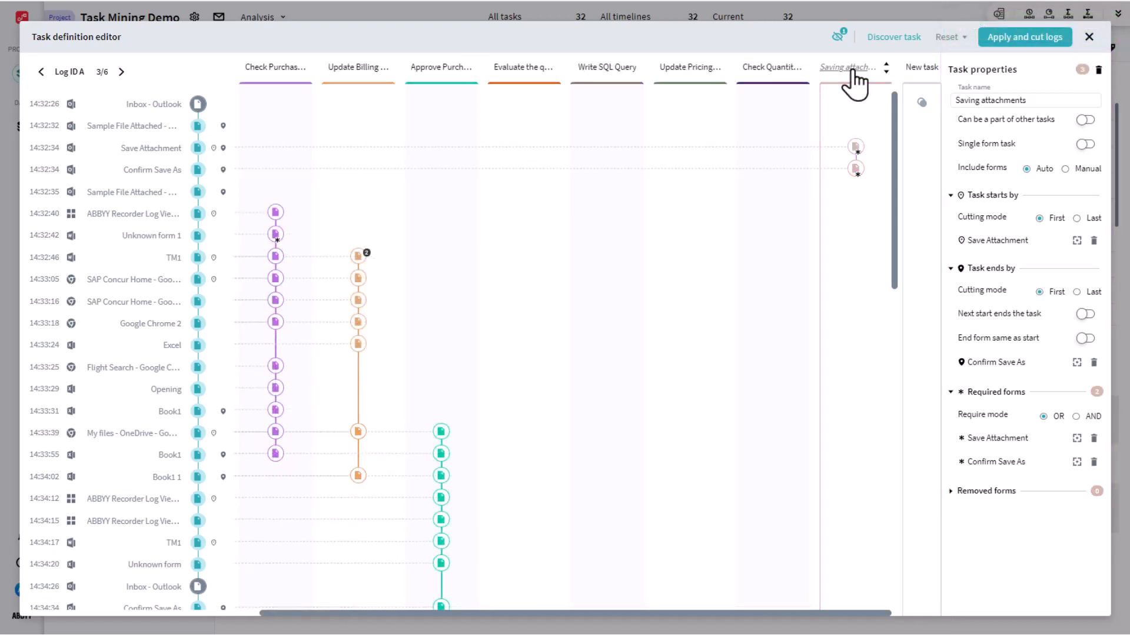
# Create a new task starting with the Sample File Attached event at 14:32:32 and name it "Select the Vendor or Supplier"
pyautogui.moveTo(199, 130)
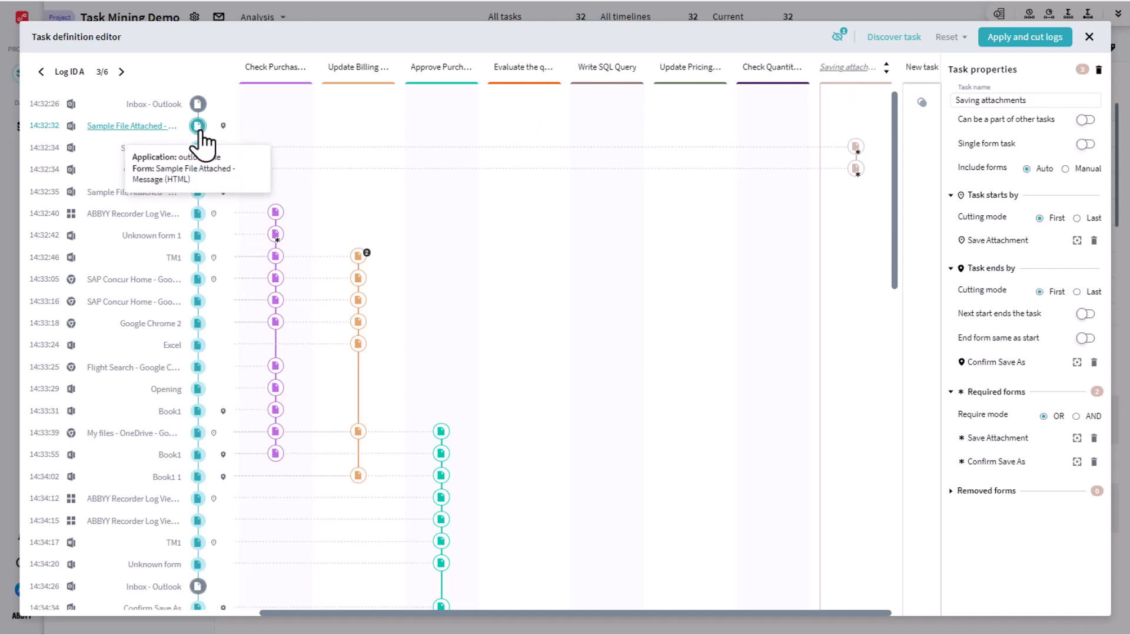
pyautogui.moveTo(199, 129); pyautogui.dragTo(922, 127)
pyautogui.click(1030, 102)
pyautogui.hotkey('ctrl', 'a')
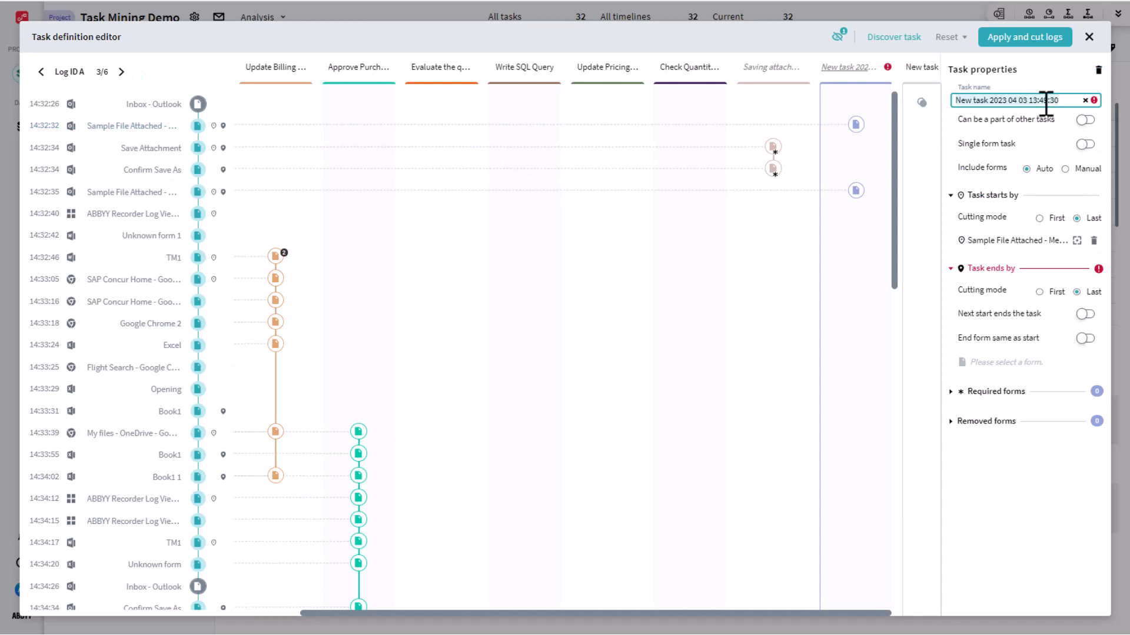
pyautogui.write('Select the Vendor or Supplier')
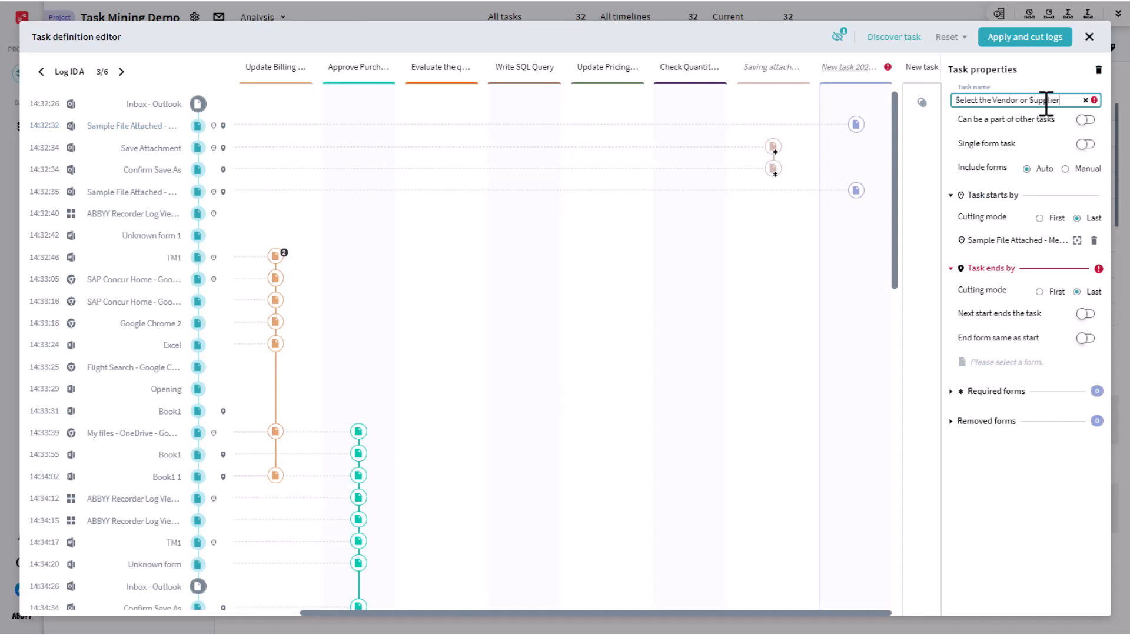
pyautogui.click(793, 147)
# Mark Unknown form 1 at 14:32:42 as the end of Select the Vendor or Supplier, and apply the definitions to cut the logs
pyautogui.moveTo(252, 236); pyautogui.dragTo(731, 241)
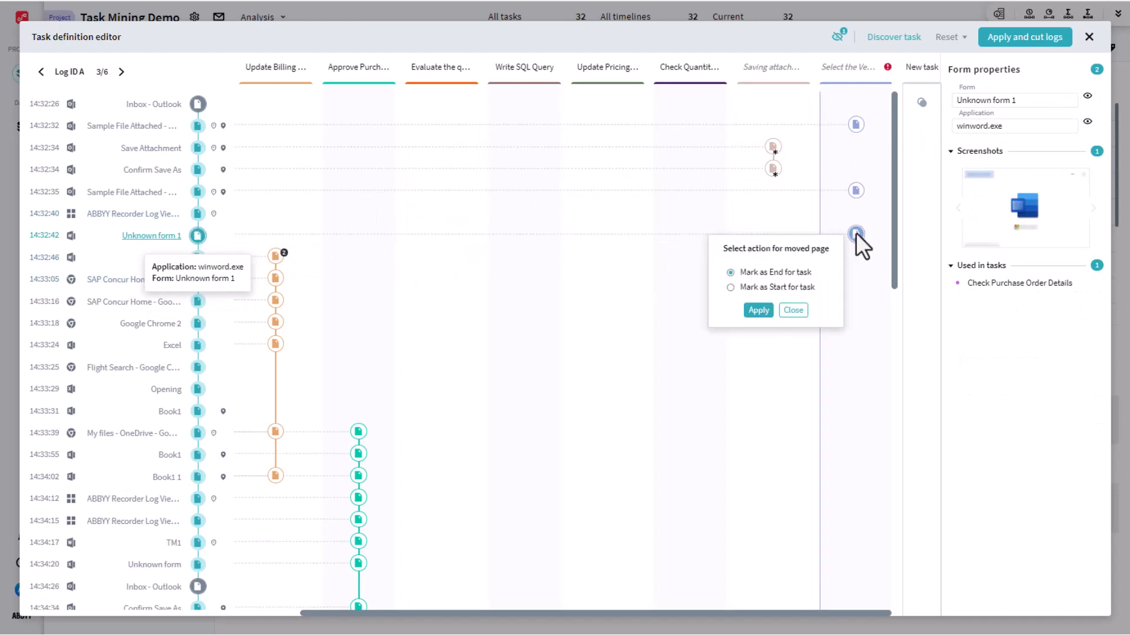
pyautogui.click(762, 312)
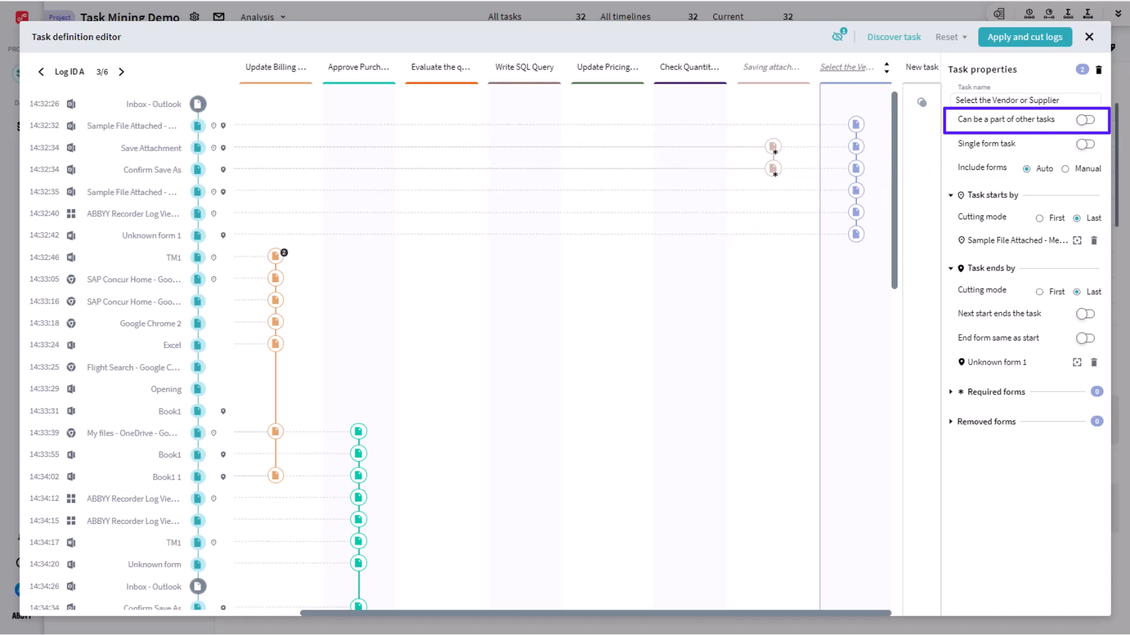
pyautogui.click(1023, 41)
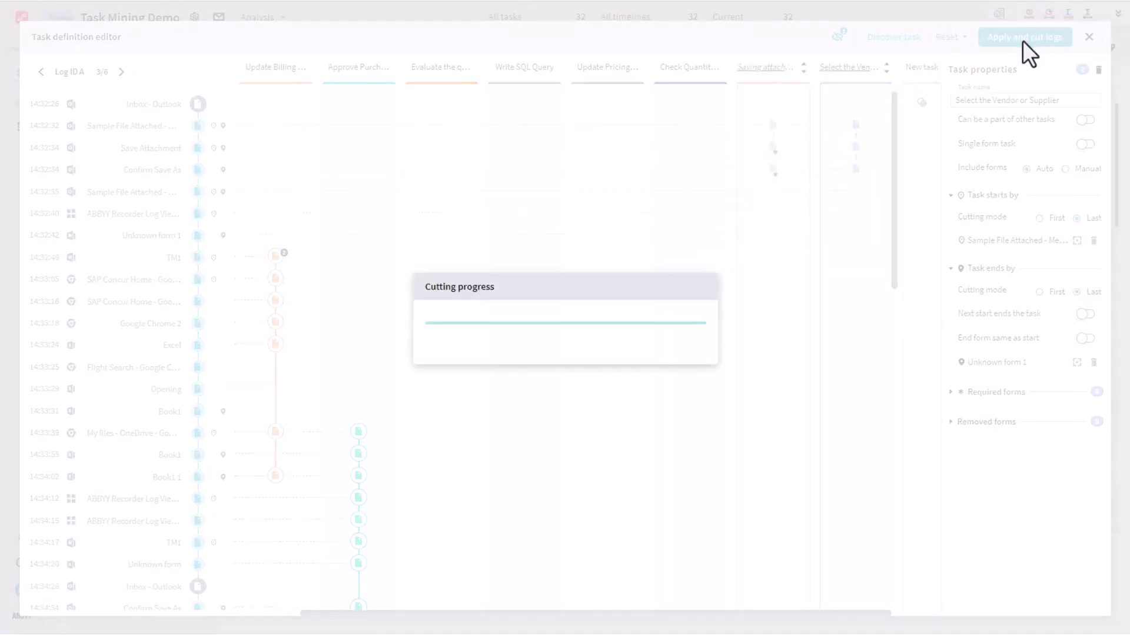